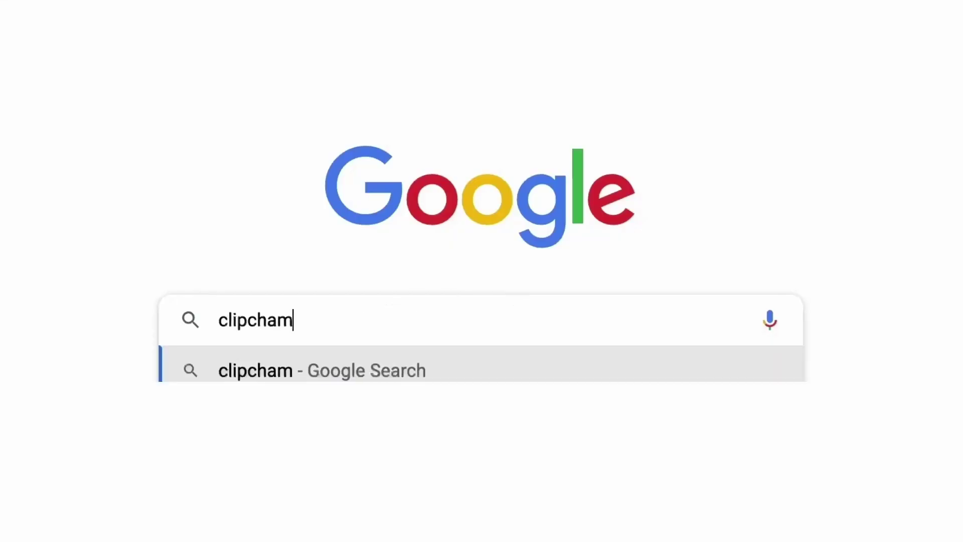
- Search Google for 'clipchamp' and open the Clipchamp website from the results
type("p")
key("Return")
left_click(357, 201)
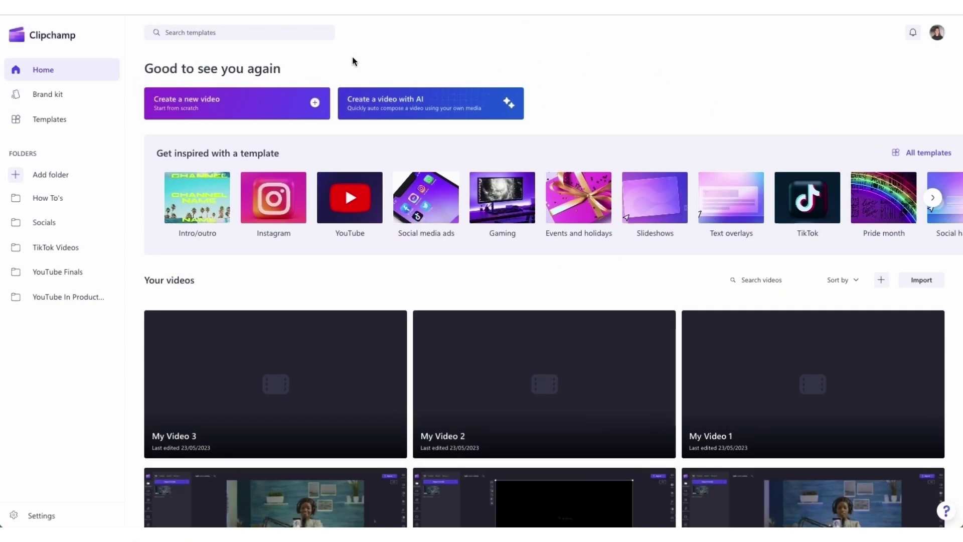
- Create a new video from scratch on the Clipchamp home page
left_click(196, 103)
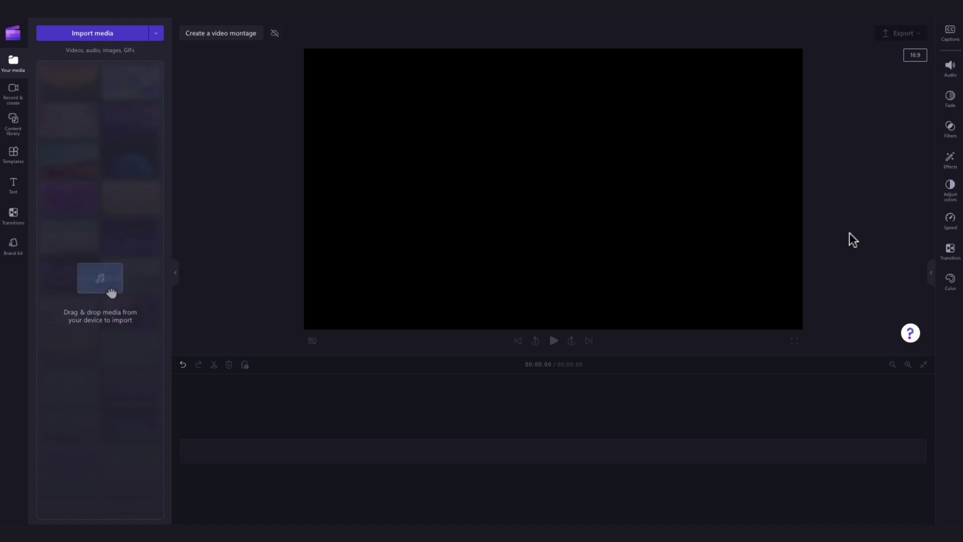
- Import all five videos, My video 1–5.mp4, from the Downloads folder
left_click(102, 34)
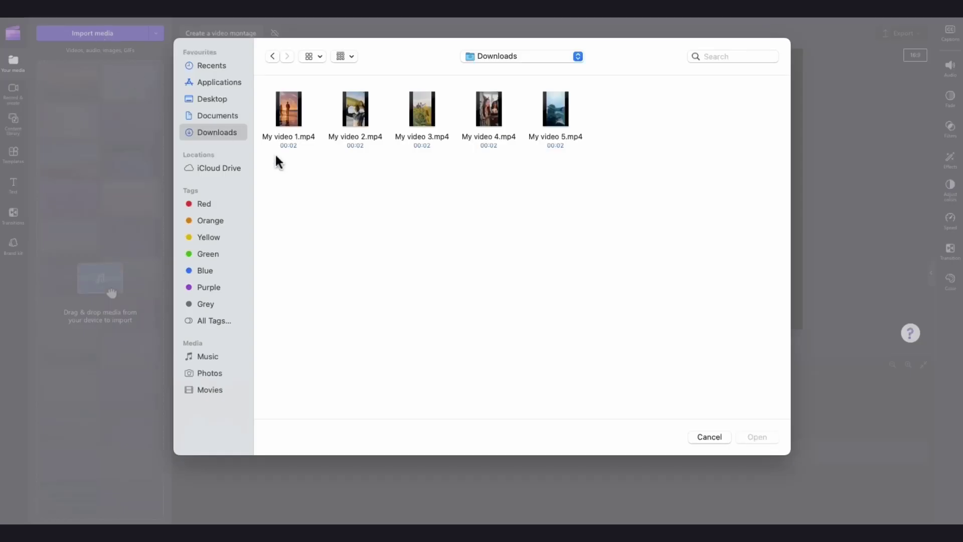
key("super+a")
left_click(752, 437)
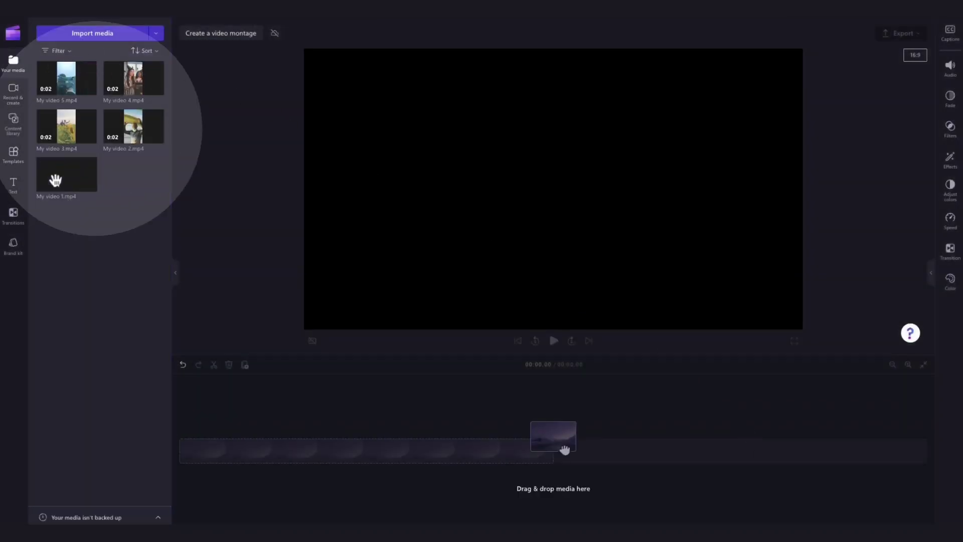
- Place My video 1 first on the timeline, append the remaining clips, and keep the 9:16 ratio
mouse_move(66, 186)
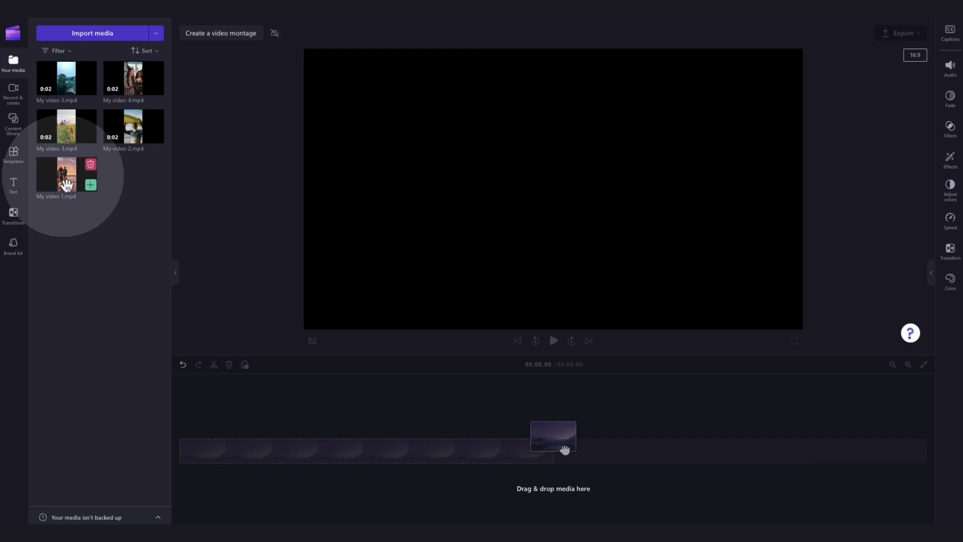
left_click_drag(67, 185, 224, 462)
left_click(157, 137)
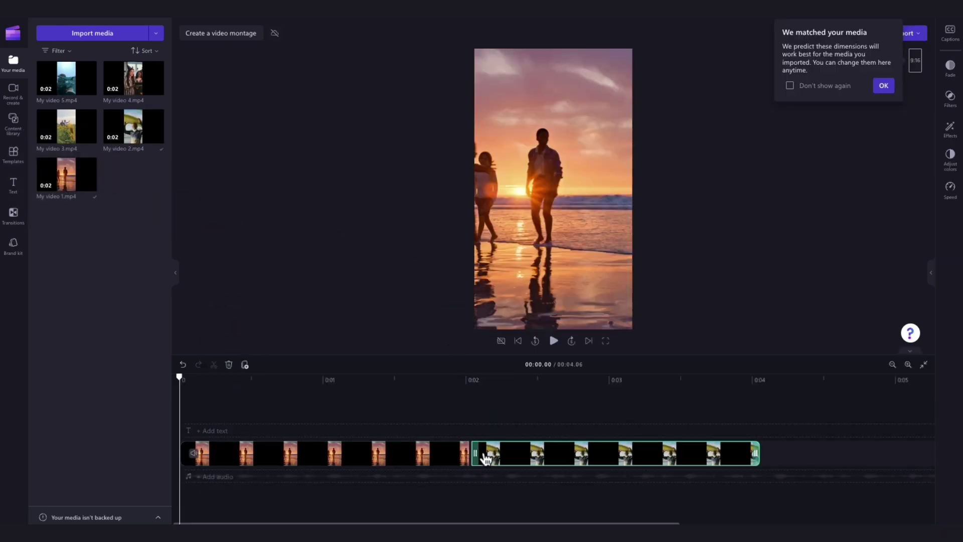
left_click(90, 137)
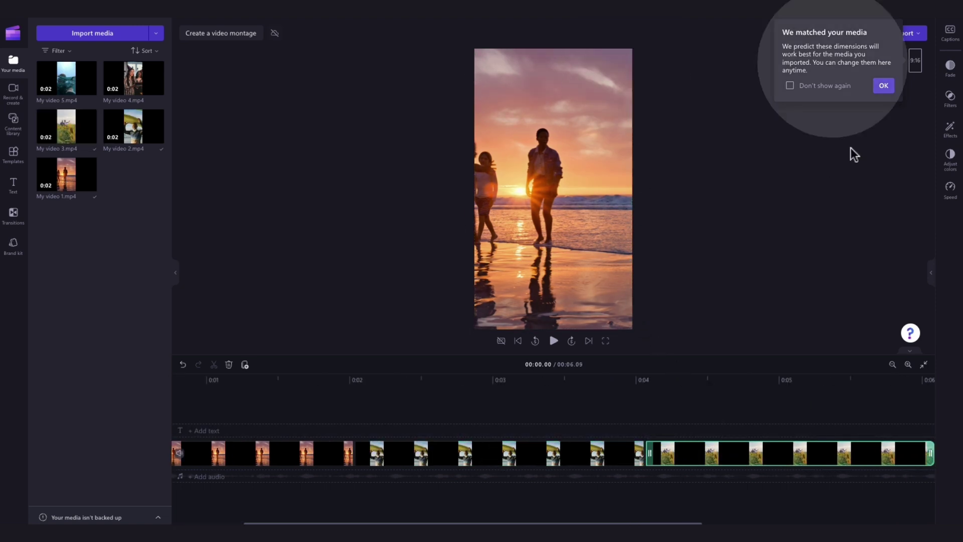
left_click(883, 87)
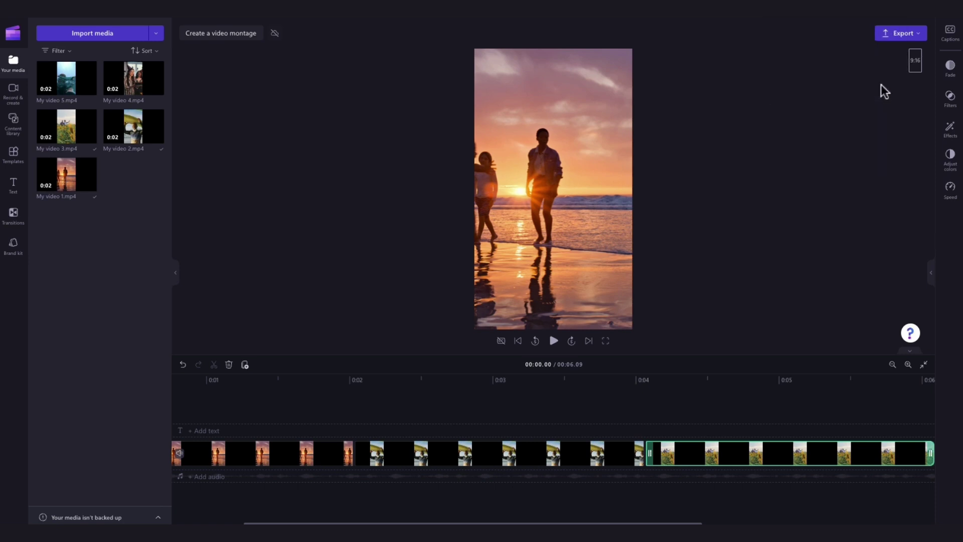
left_click(919, 65)
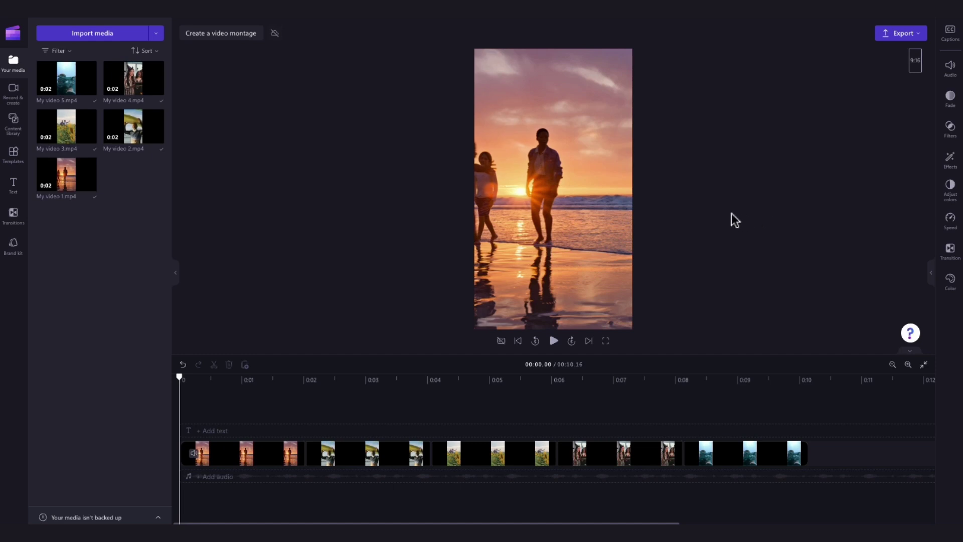
- Insert the Push right transition between the first and second clips
left_click(19, 216)
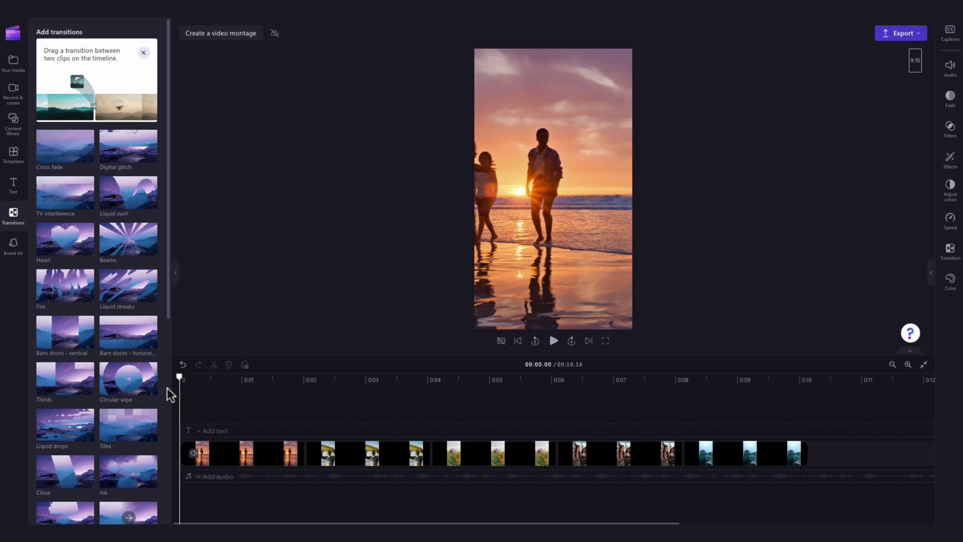
scroll(169, 394, "down", 5)
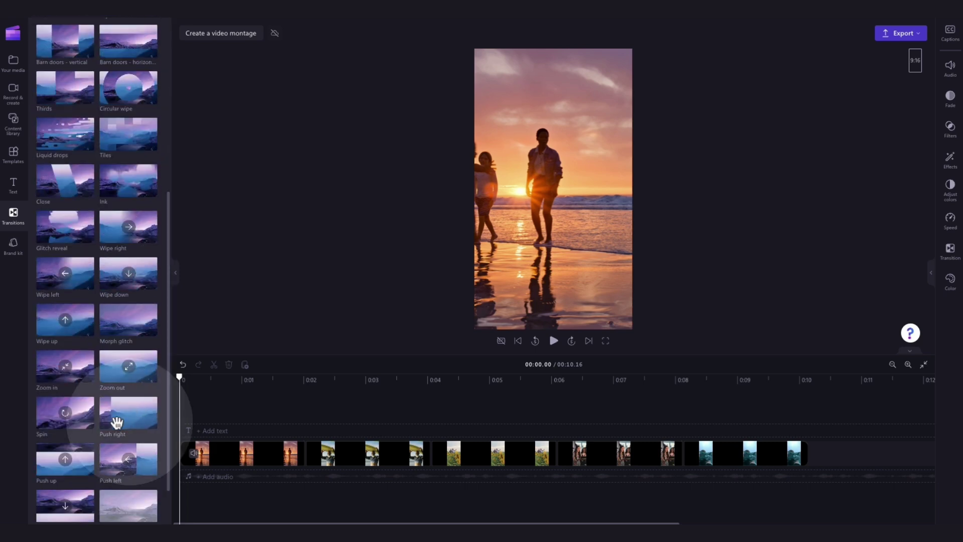
left_click_drag(138, 417, 315, 462)
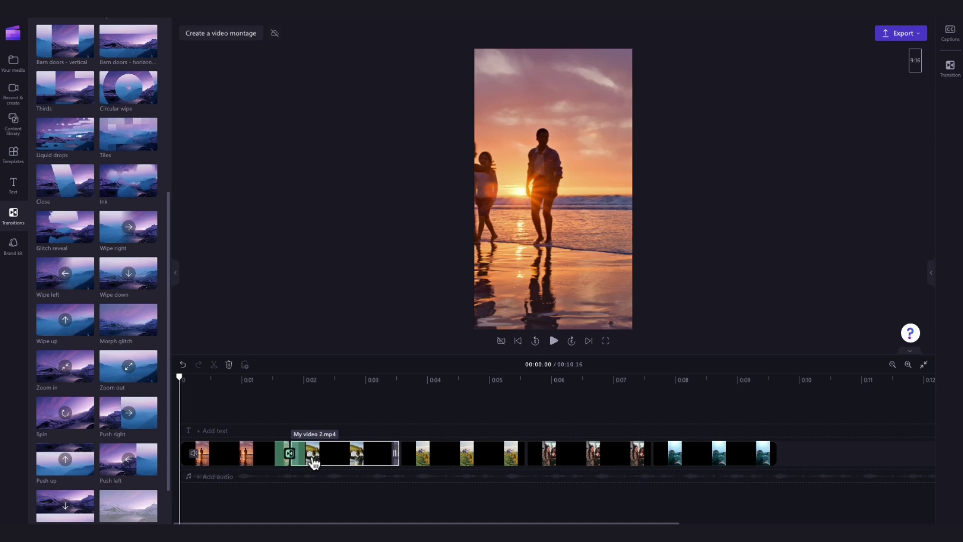
- Add a transition at the join between the second and third clips
left_click(403, 459)
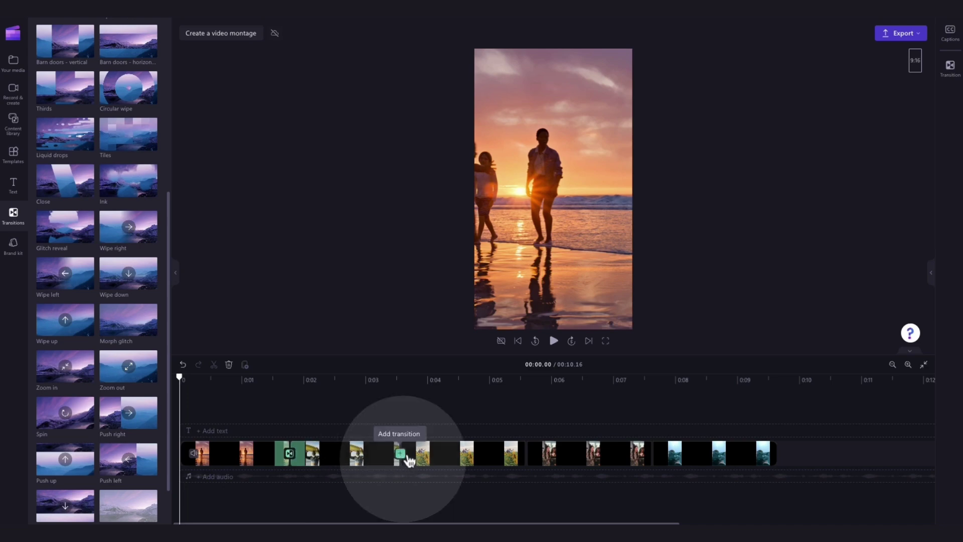
left_click(406, 458)
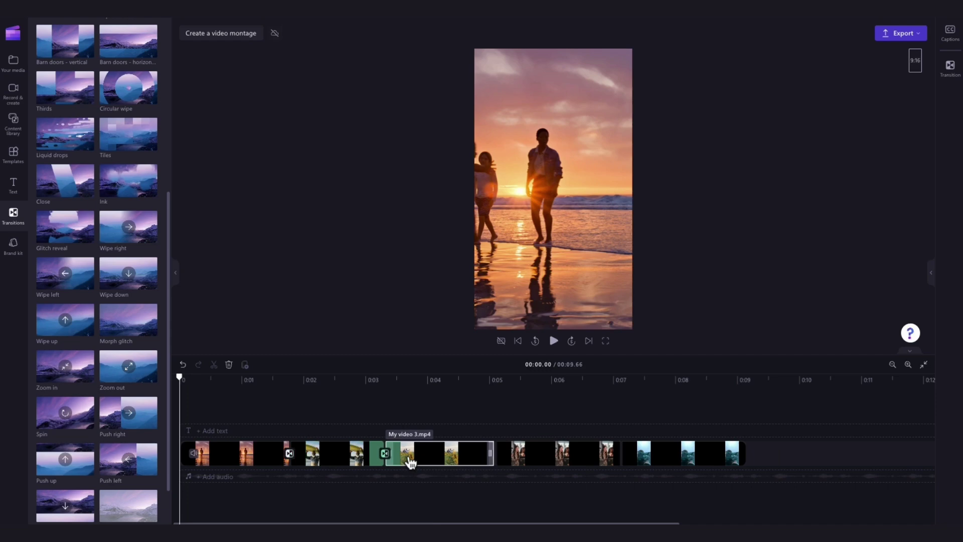
left_click(387, 456)
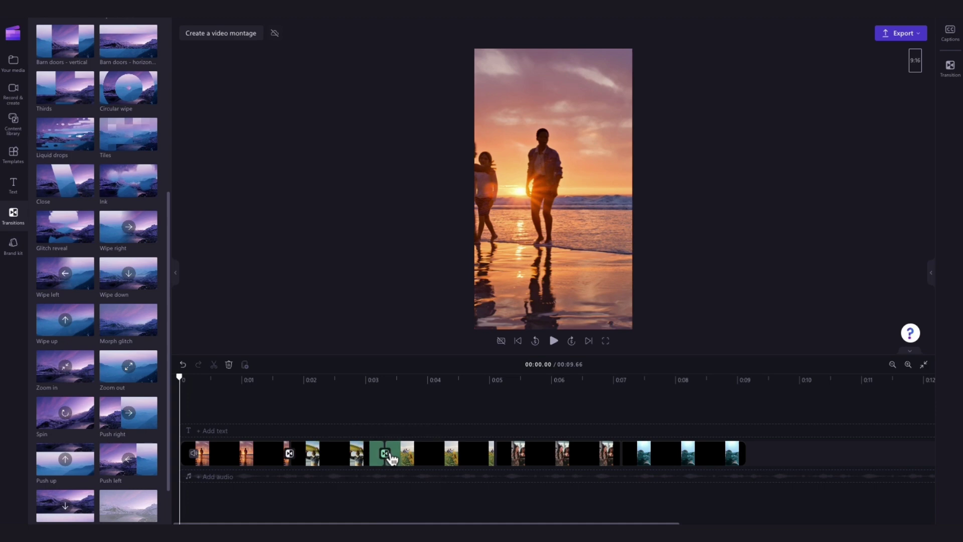
- Change the selected transition's style to Spin and adjust its duration
left_click(951, 66)
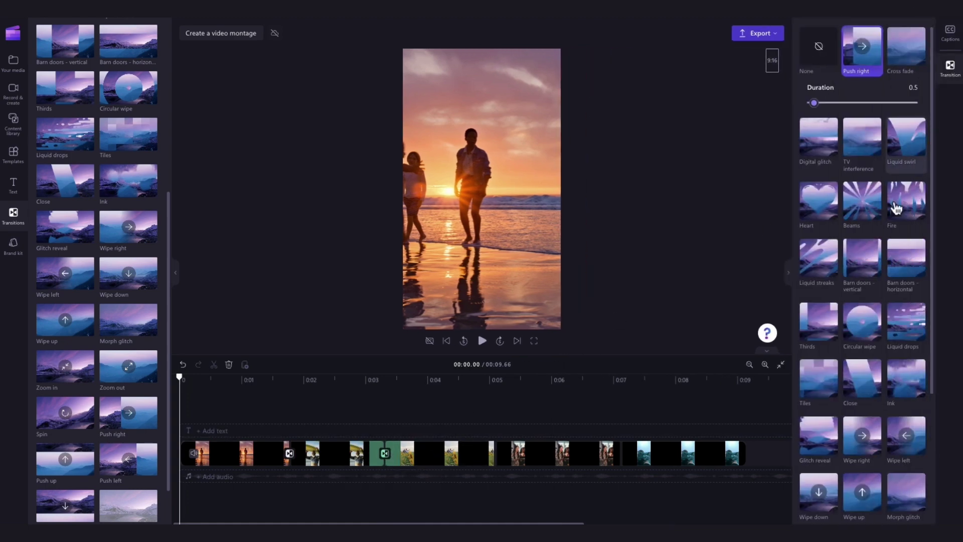
scroll(875, 297, "down", 3)
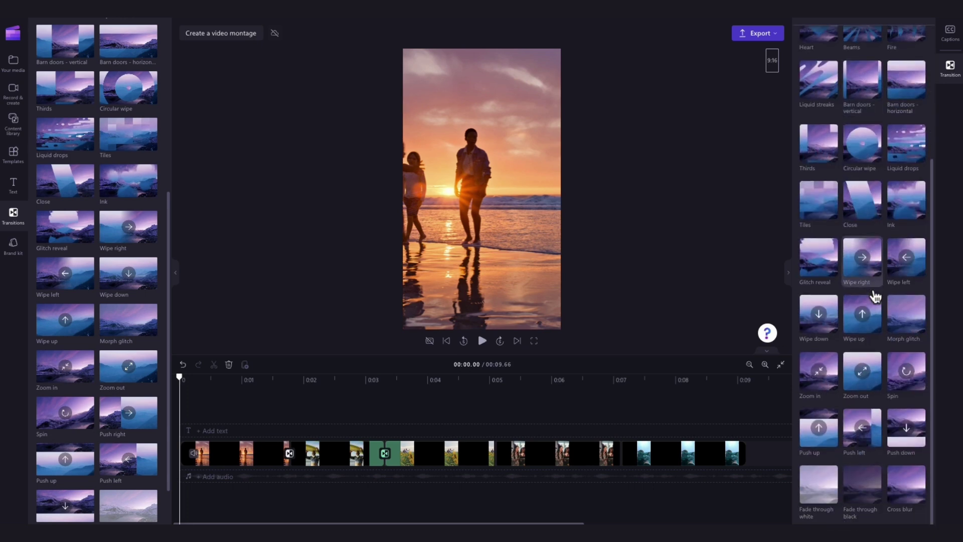
left_click(896, 392)
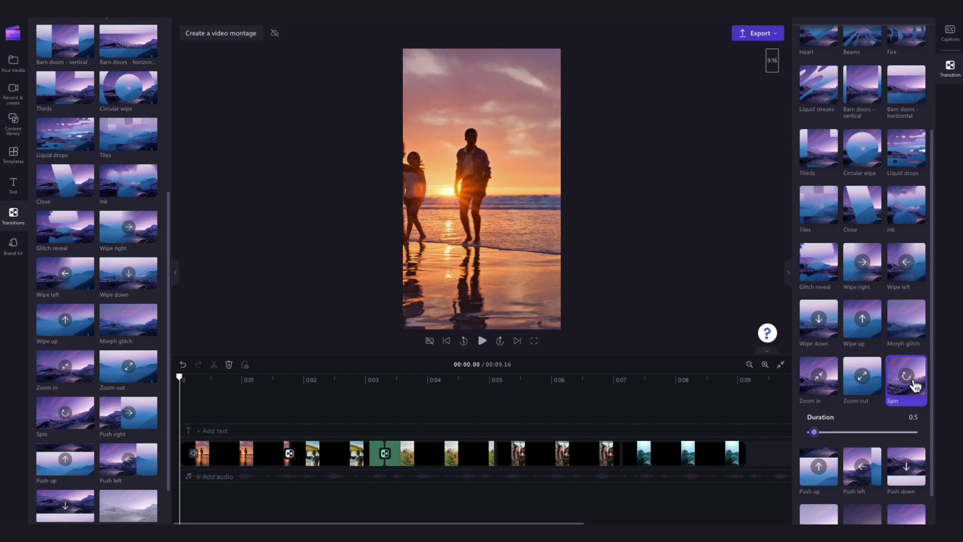
left_click(826, 423)
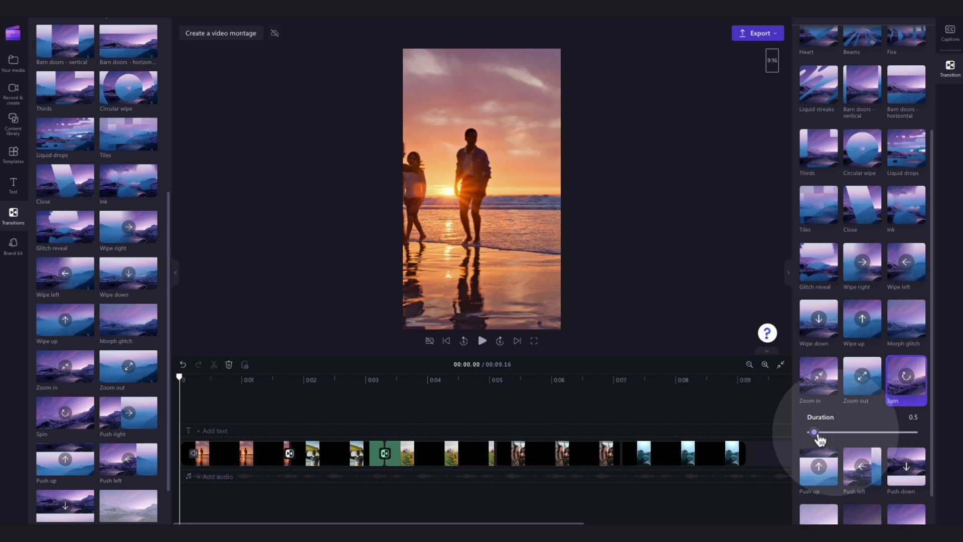
mouse_move(817, 438)
left_mouse_down()
mouse_move(864, 438)
mouse_move(808, 439)
mouse_move(842, 443)
mouse_move(816, 442)
left_mouse_up()
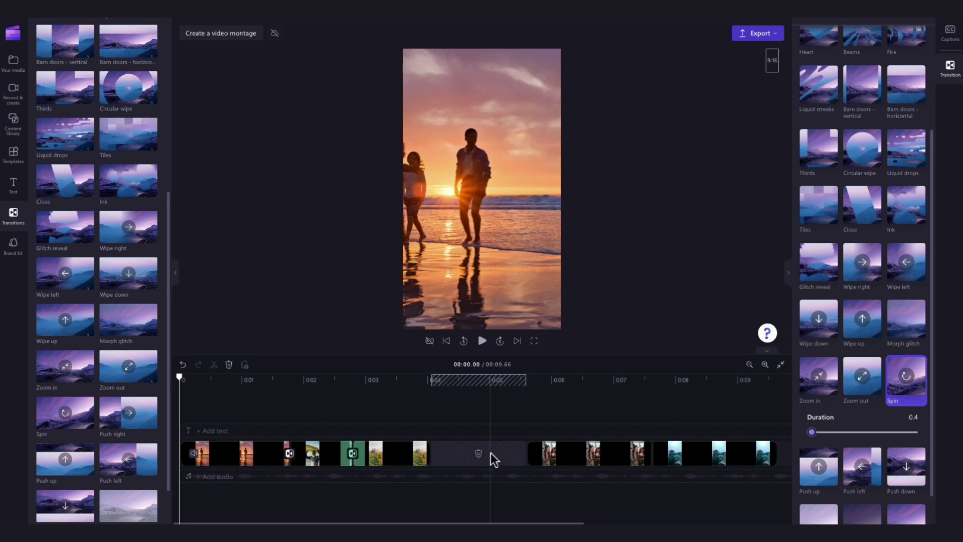
- Remove the empty gap between clips and set that join's transition to Wipe left
left_click(483, 453)
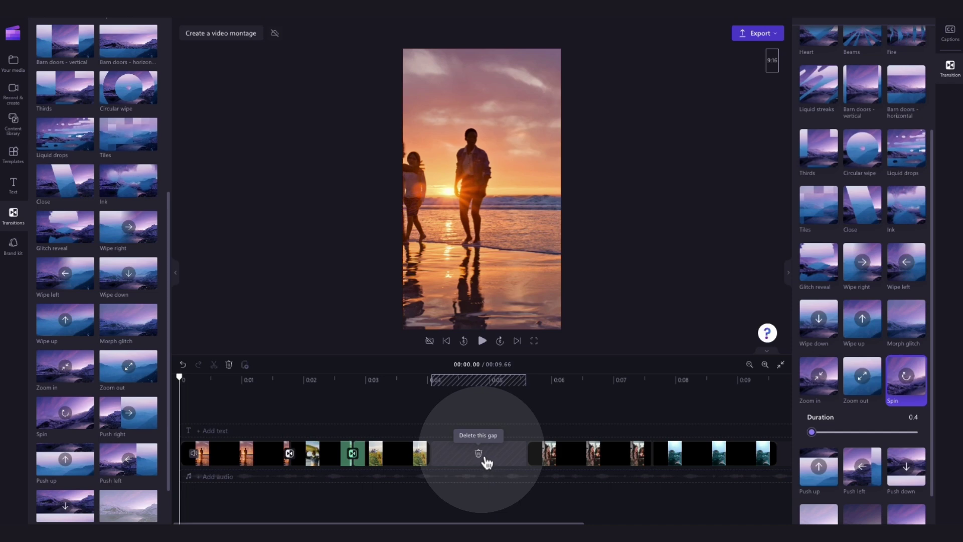
left_click(479, 454)
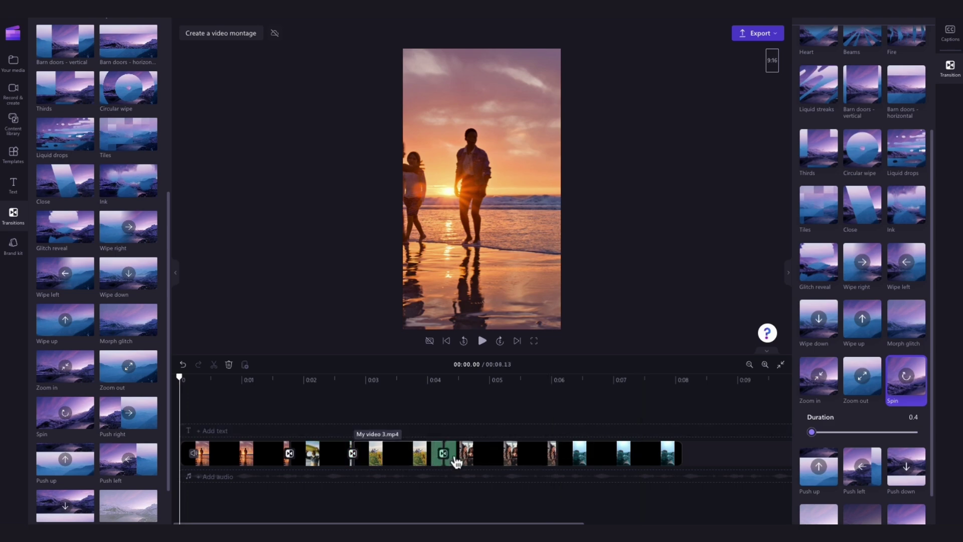
left_click(908, 268)
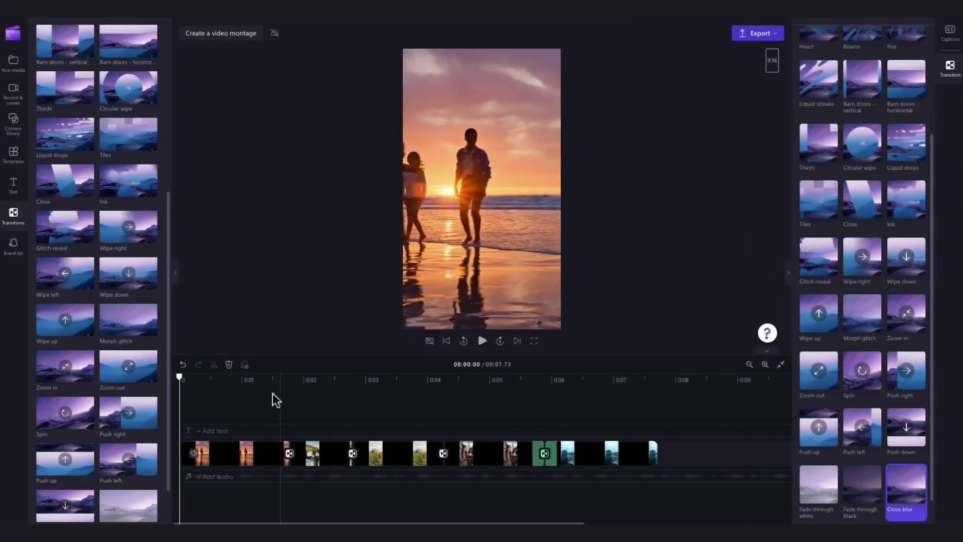
- Deselect the transition and play a preview of the montage
left_click(269, 396)
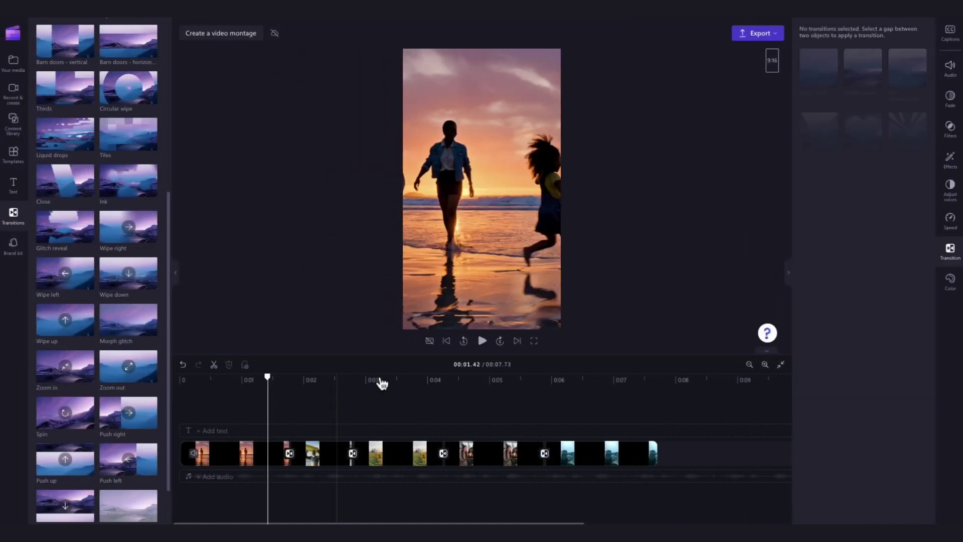
left_click(482, 342)
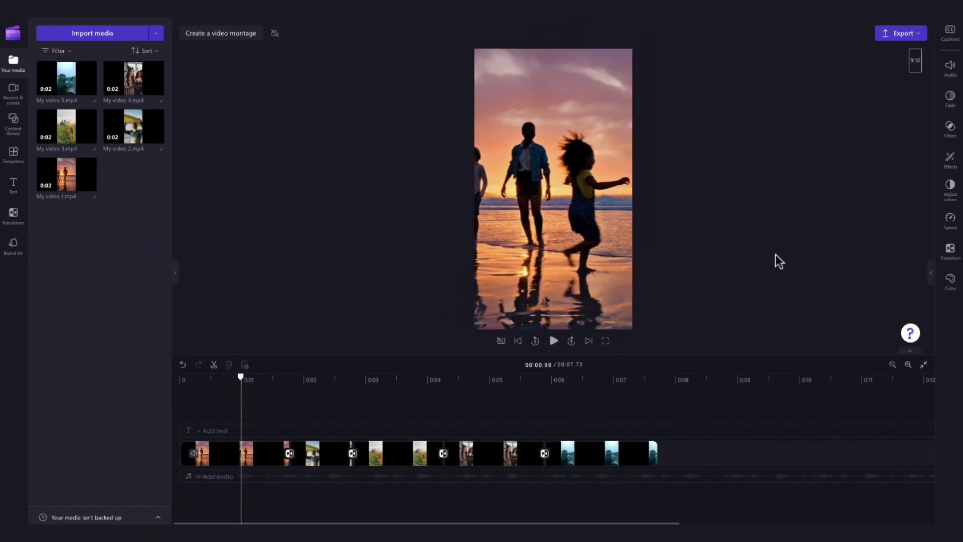
- Filter the Content library to show only Audio > Music
left_click(18, 128)
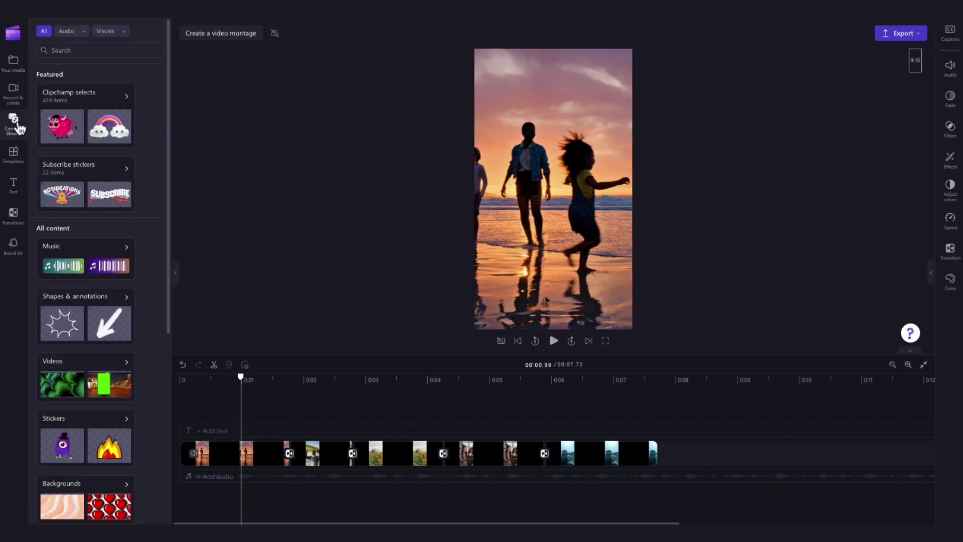
left_click(85, 32)
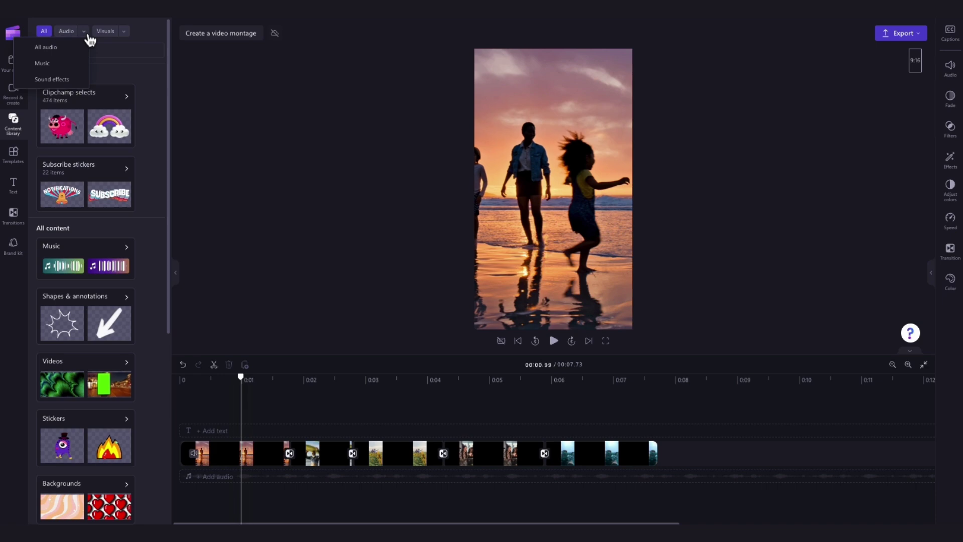
left_click(61, 70)
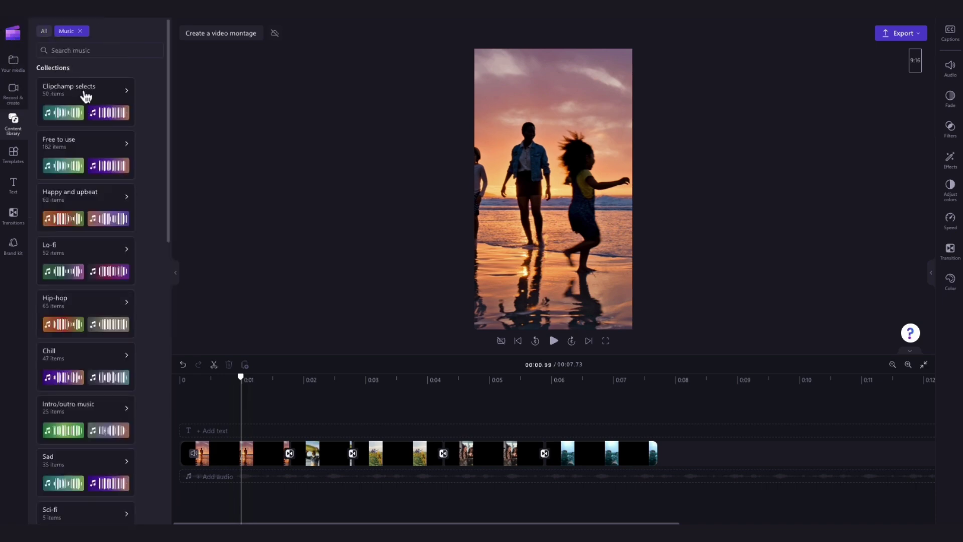
scroll(143, 173, "down", 6)
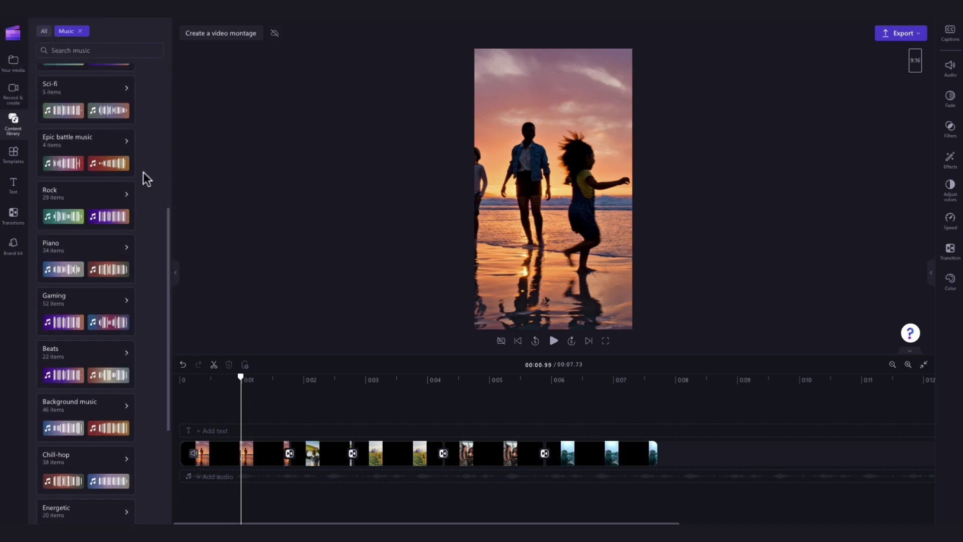
scroll(143, 173, "up", 6)
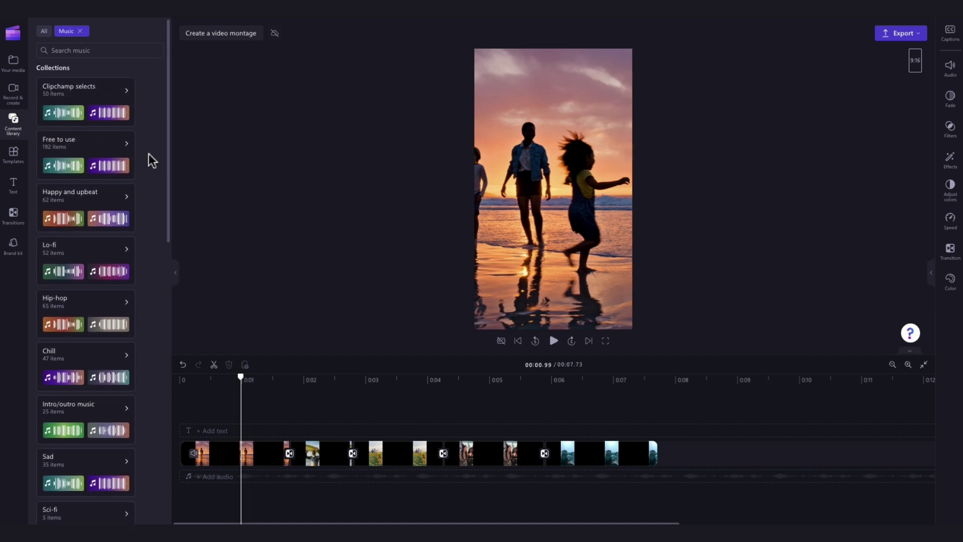
- Search for 'upbeat' and preview Upbeat Guitars, then Happy Shopping Upbeat
left_click(57, 53)
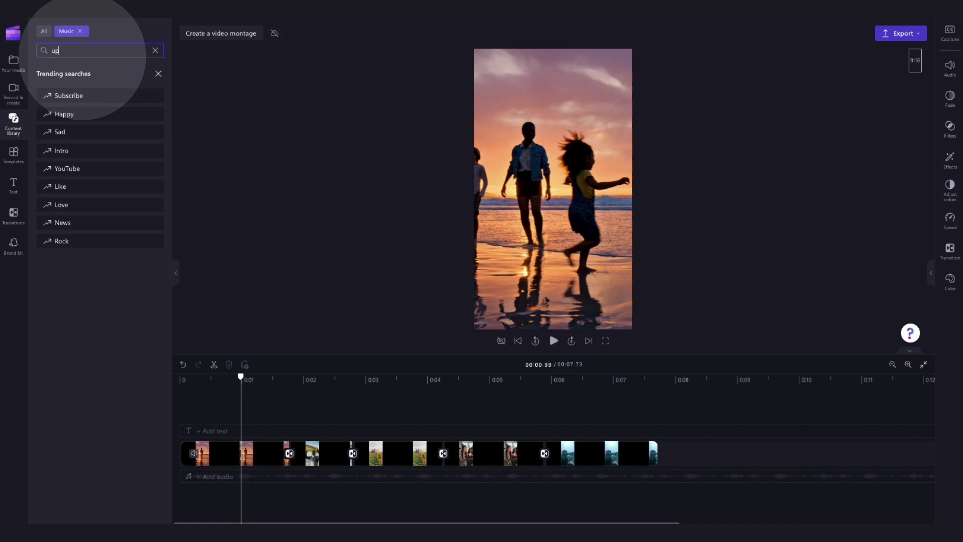
key("Return")
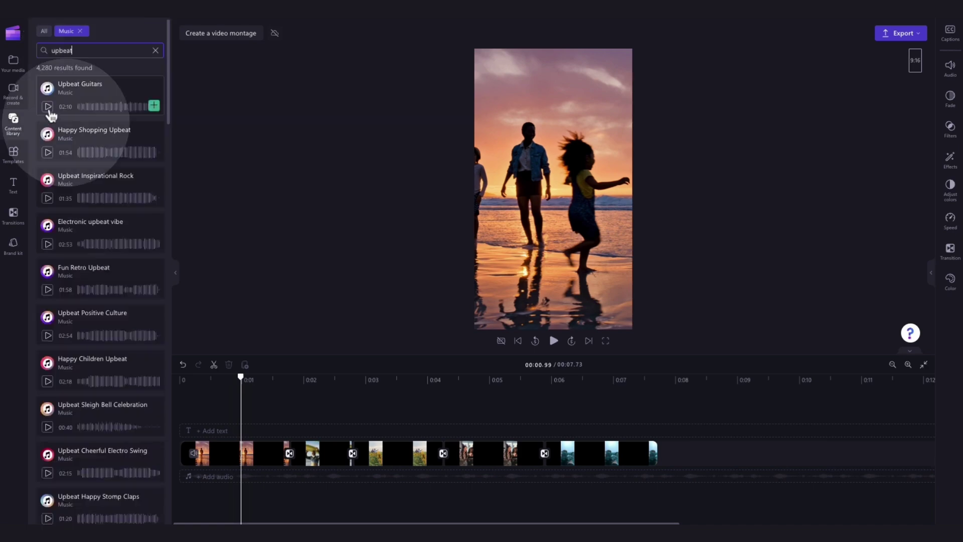
left_click(52, 111)
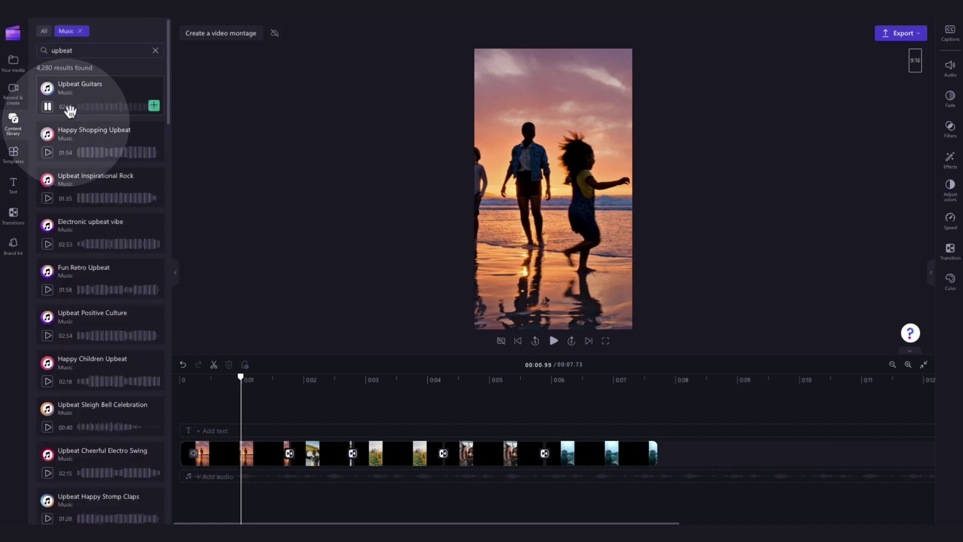
left_click(47, 151)
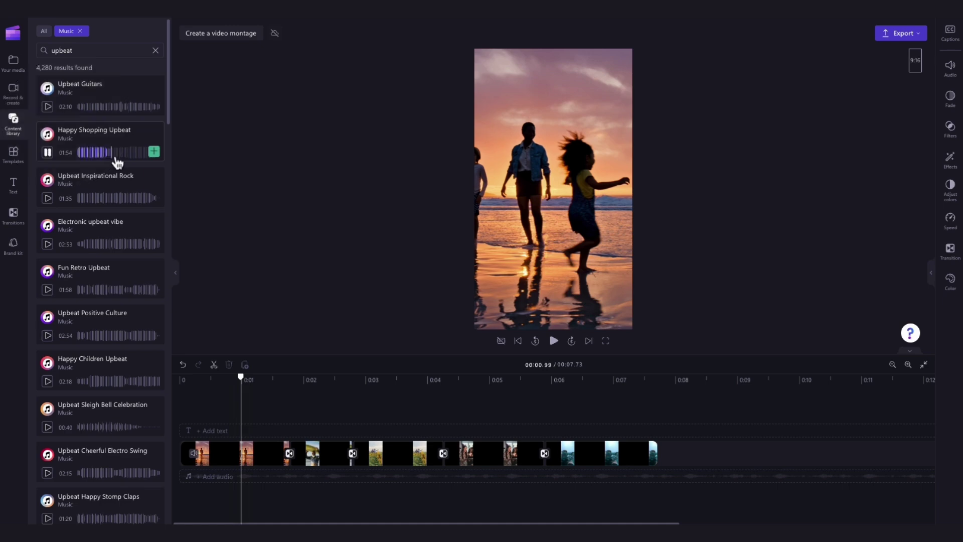
- Add Happy Shopping Upbeat under the clips, trim it to end at 00:07.73, and play it back
left_click_drag(91, 147, 245, 477)
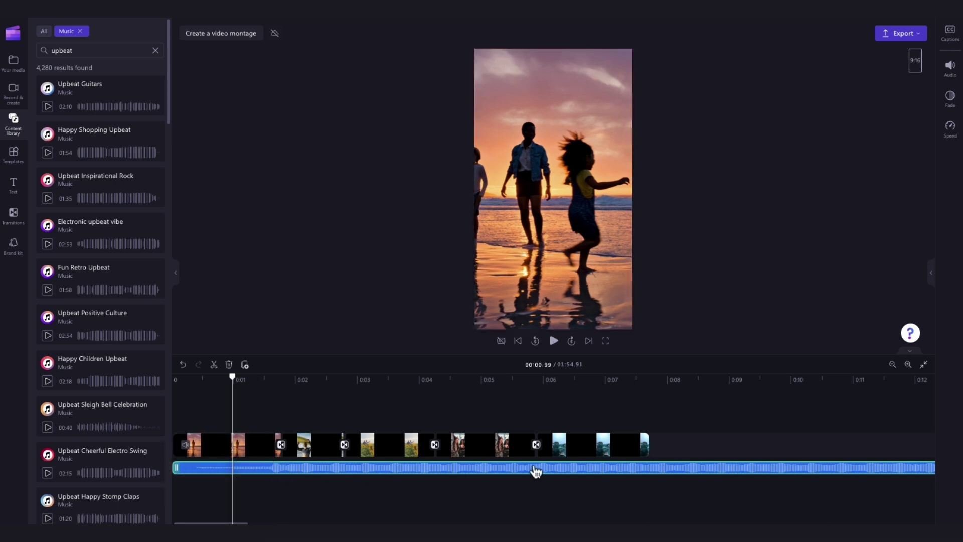
left_click(699, 476)
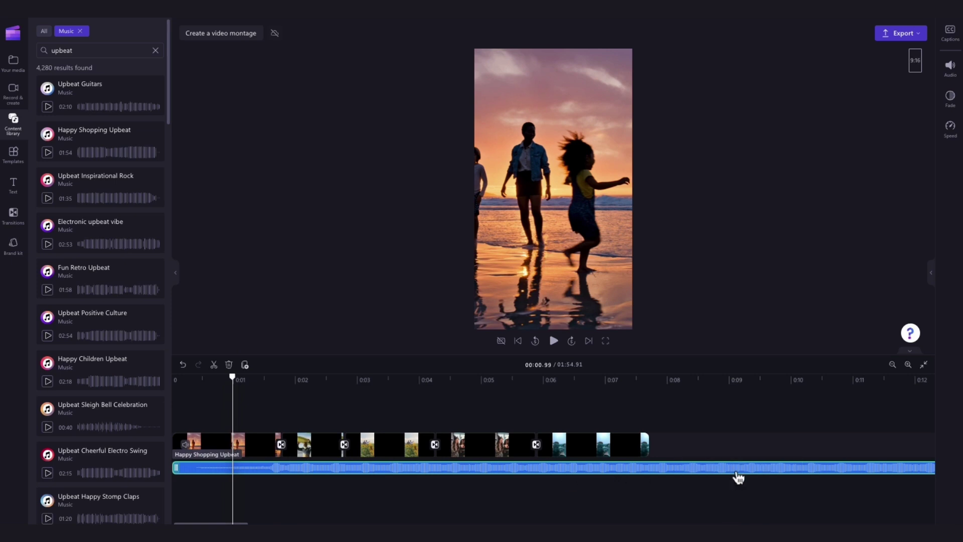
left_click(924, 365)
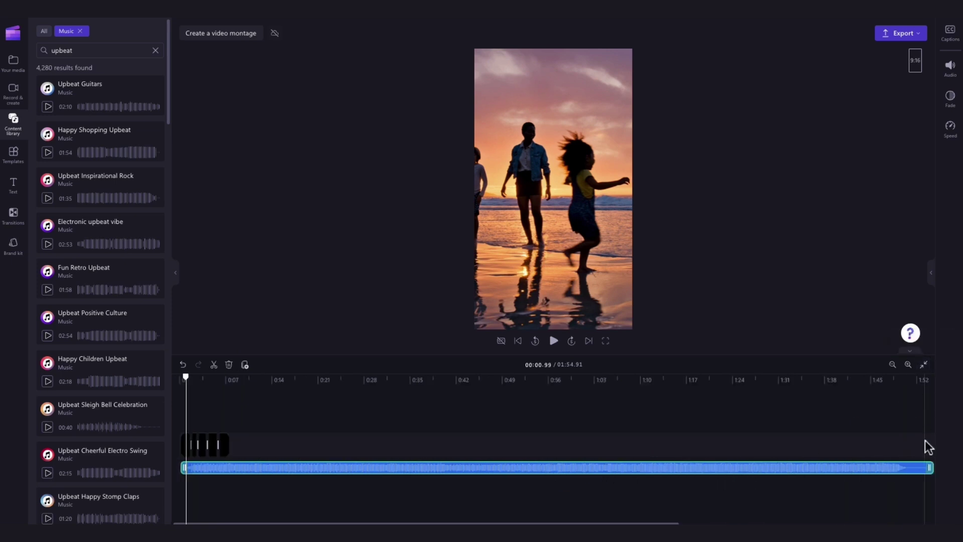
left_click_drag(930, 468, 206, 468)
left_click(924, 369)
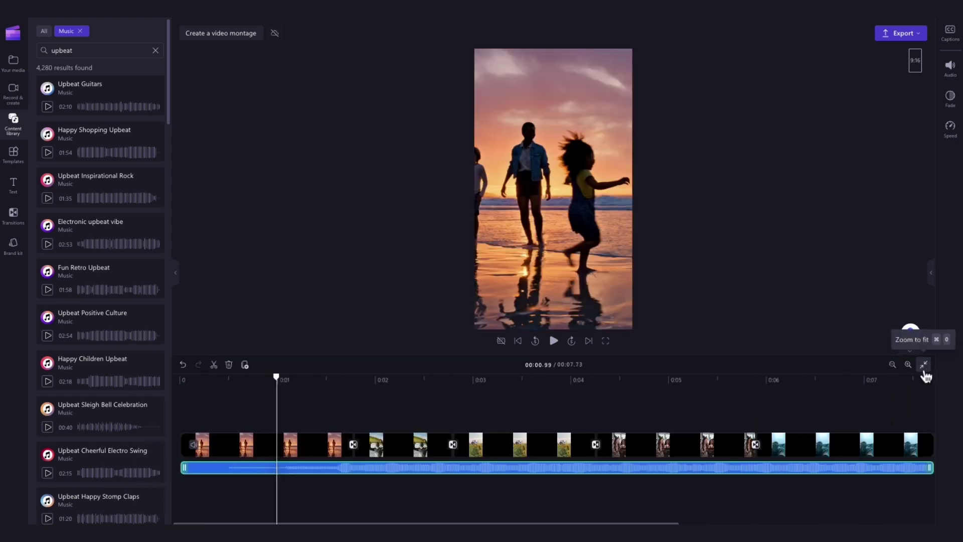
left_click(486, 451)
left_click(554, 341)
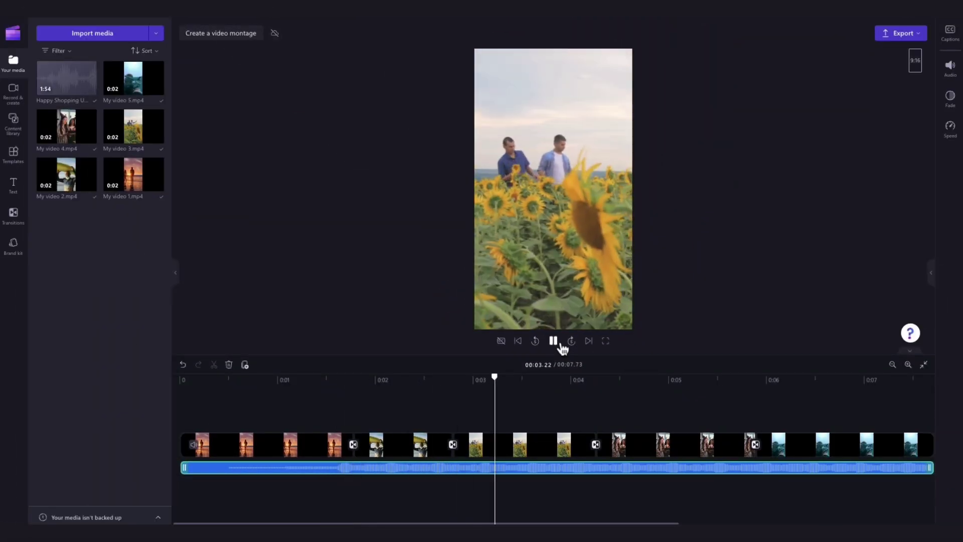
- Stop the preview, export the montage in 1080p, and save it to the computer
left_click(560, 344)
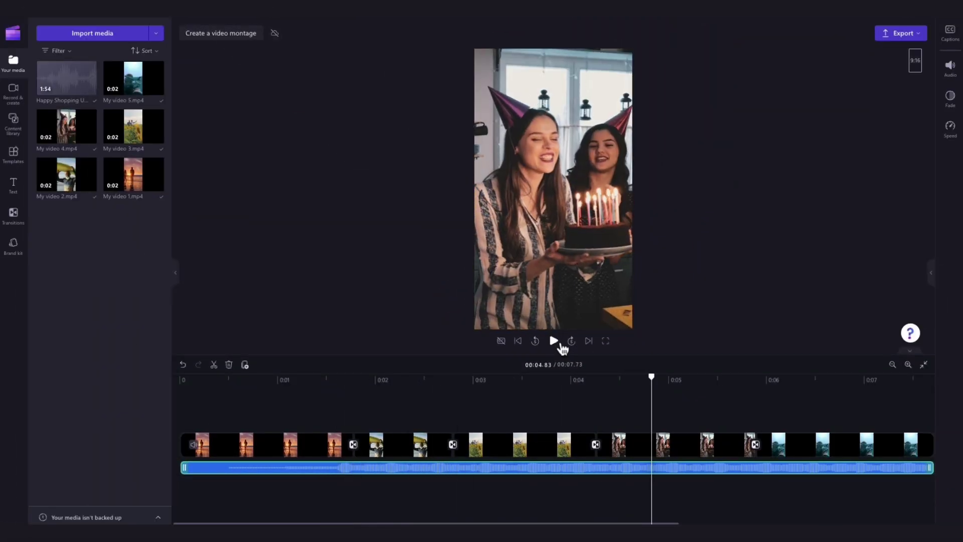
left_click(901, 34)
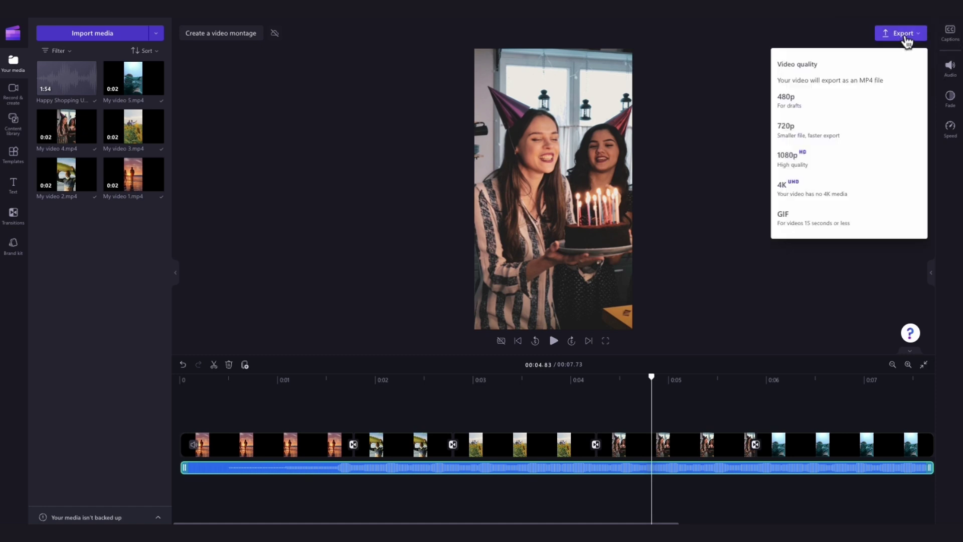
left_click(825, 159)
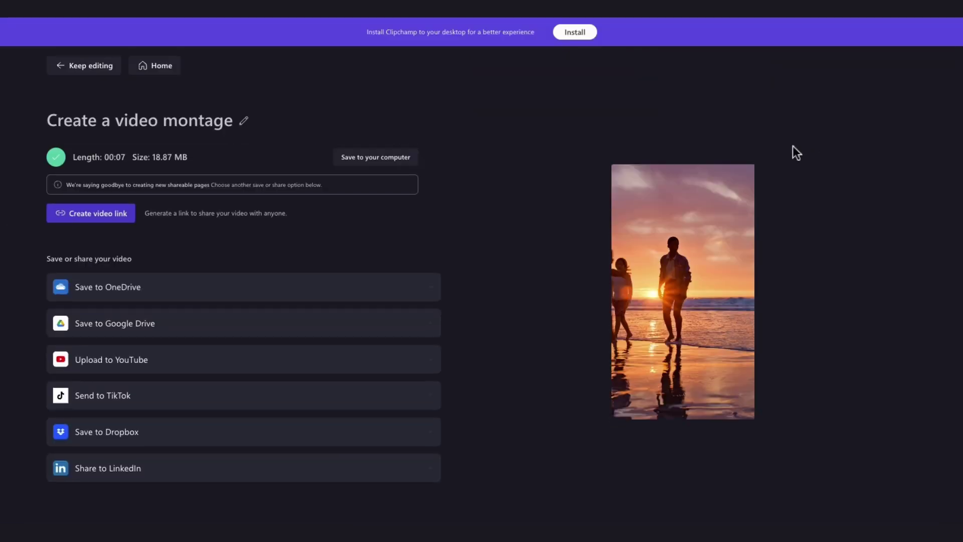
left_click(379, 159)
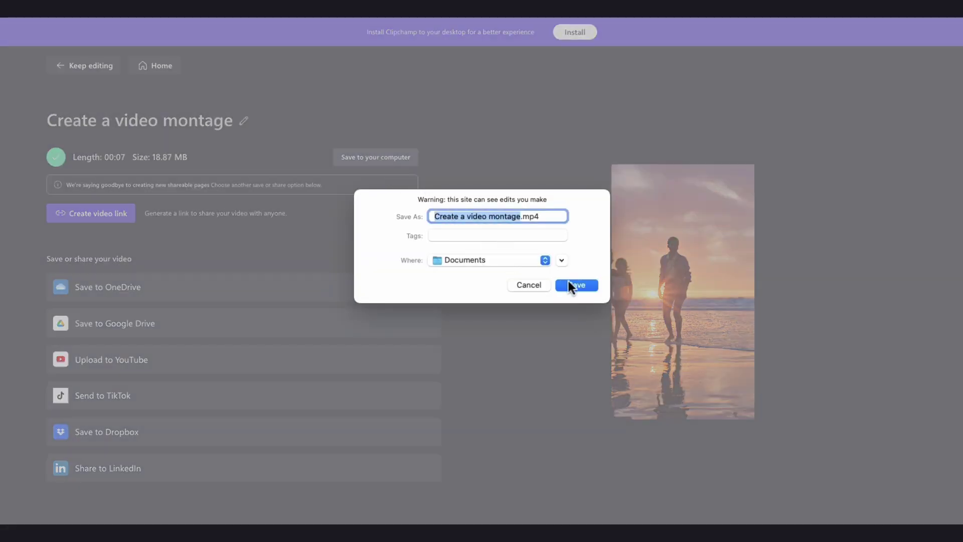